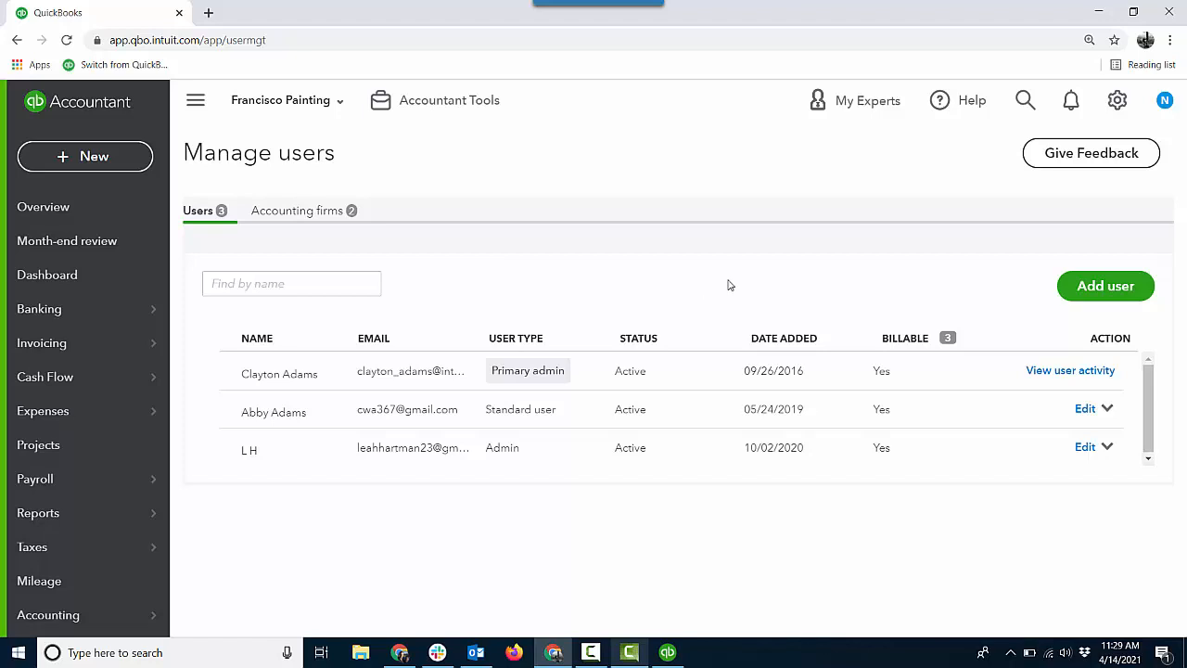
# Step: Start adding a standard user and preview the rights for All access with payroll access excluded
pyautogui.click(1091, 293)
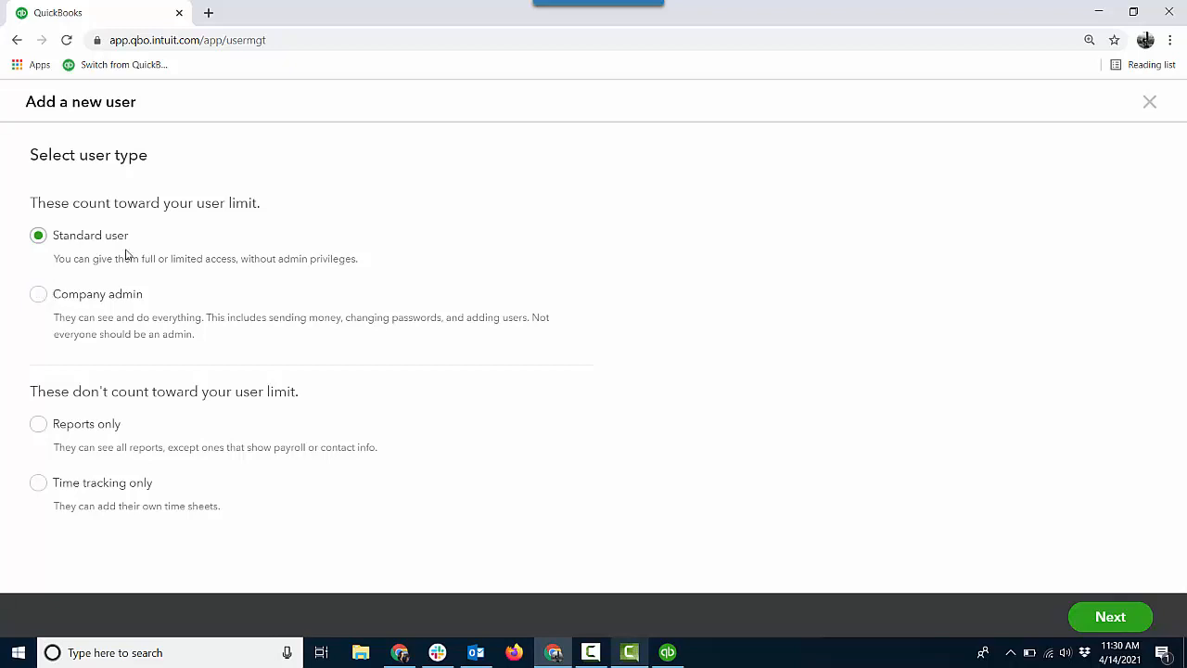
pyautogui.click(1106, 618)
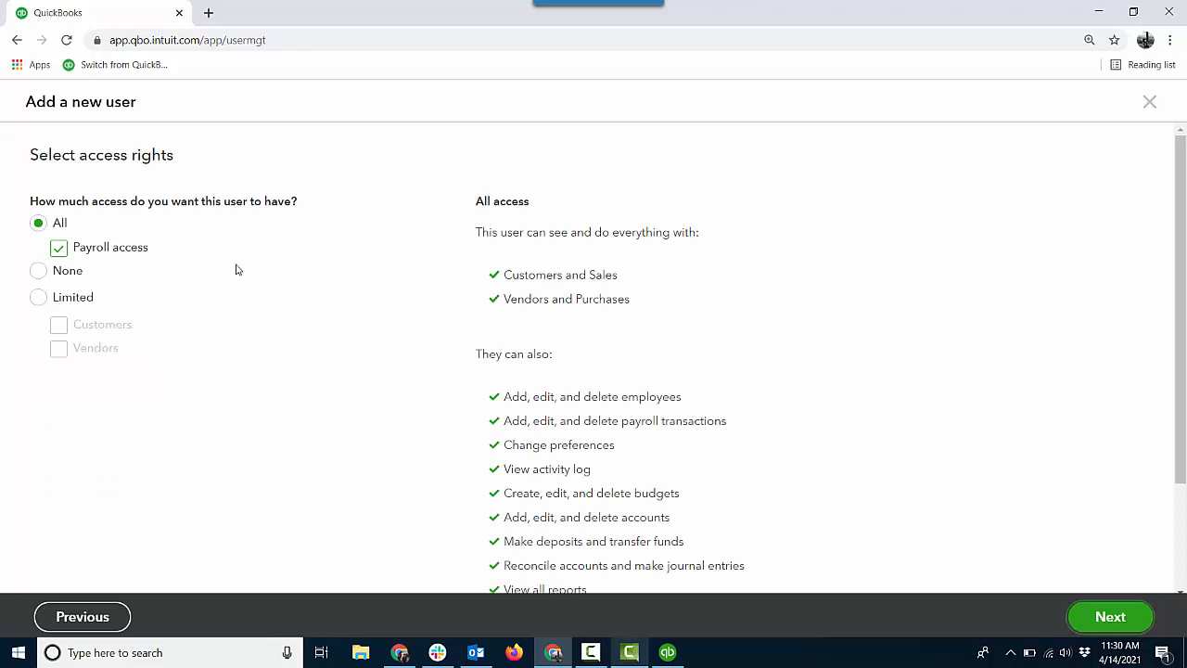
pyautogui.click(60, 248)
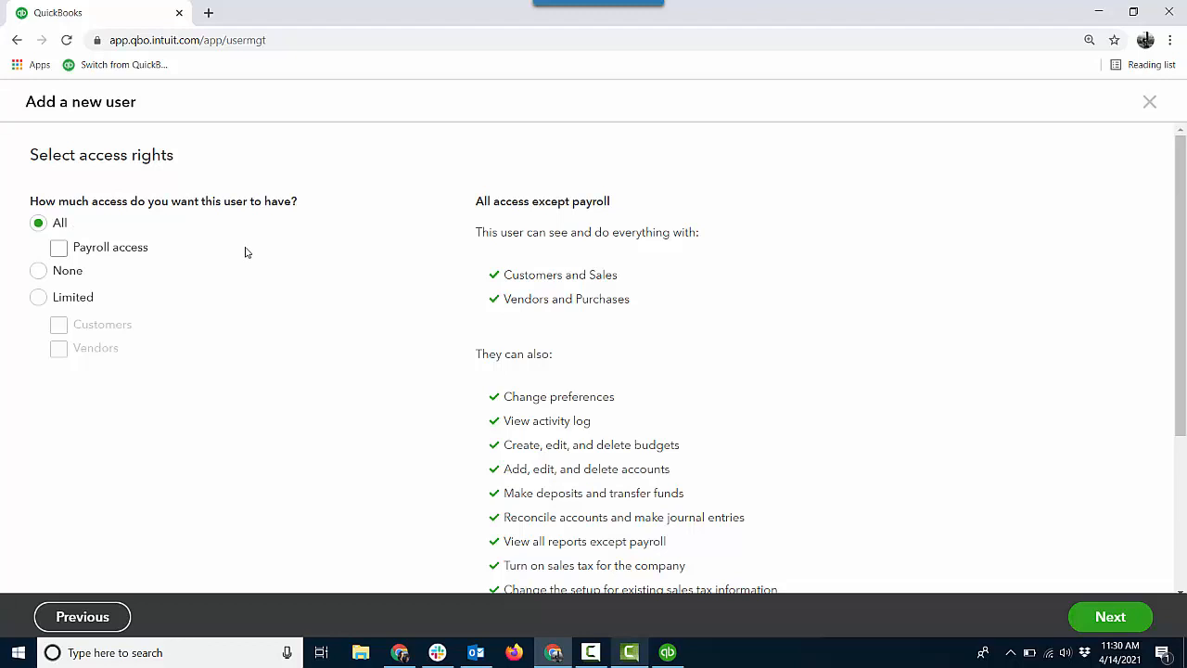
# Step: Choose Limited access with Customers only and review what such a user can and can't do
pyautogui.click(39, 299)
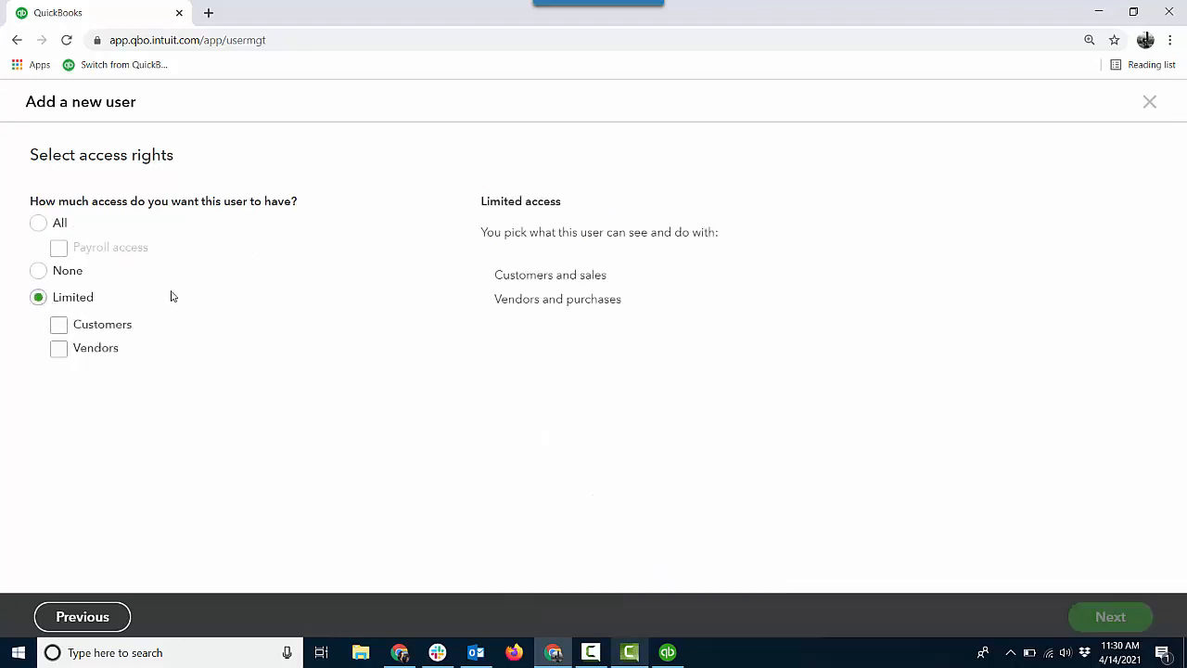
pyautogui.click(60, 326)
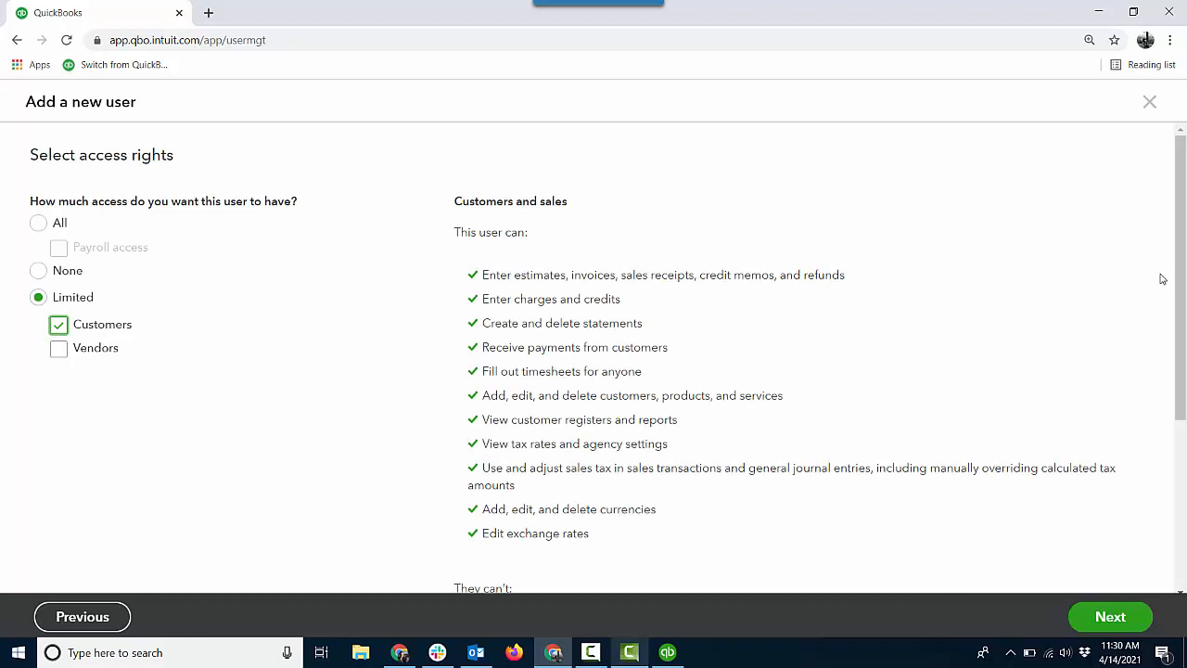
pyautogui.scroll(-1, 1178, 278)
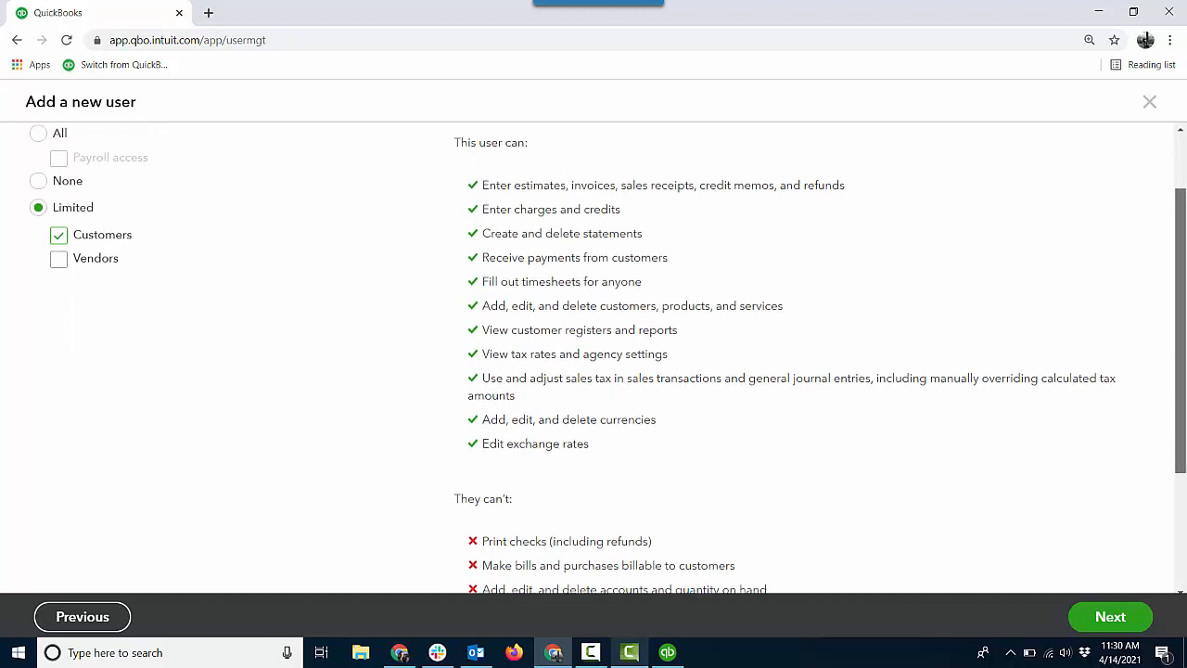
pyautogui.scroll(1, 1184, 316)
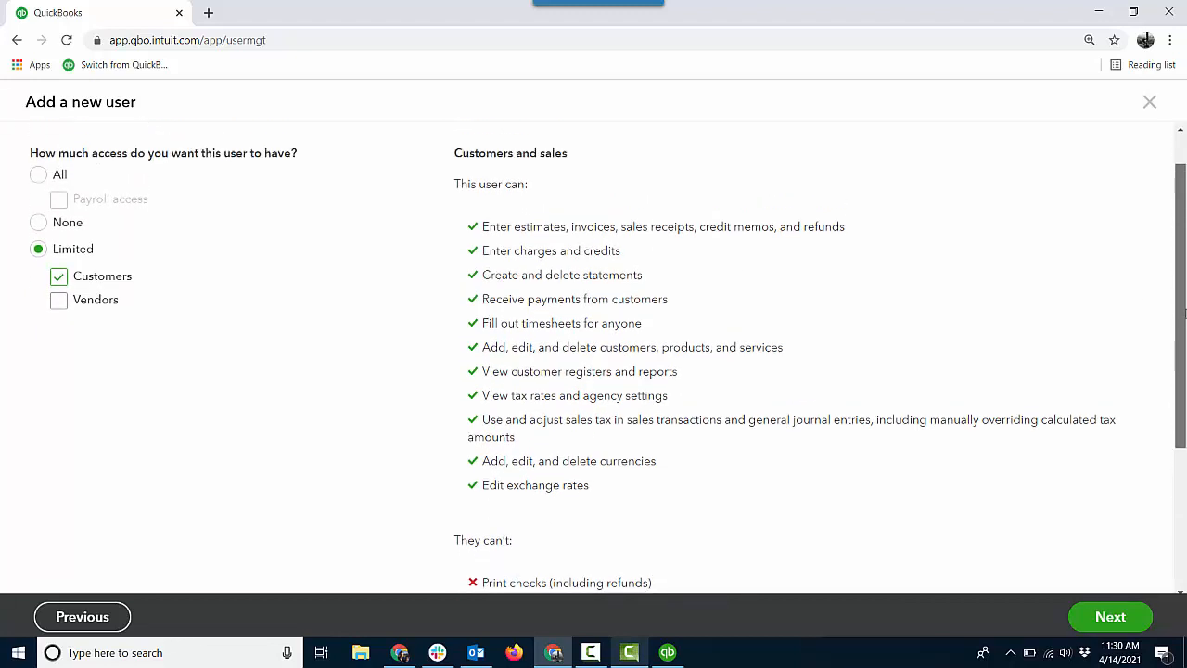
pyautogui.moveTo(1184, 318)
pyautogui.mouseDown()
pyautogui.moveTo(1183, 459)
pyautogui.moveTo(1184, 320)
pyautogui.mouseUp()
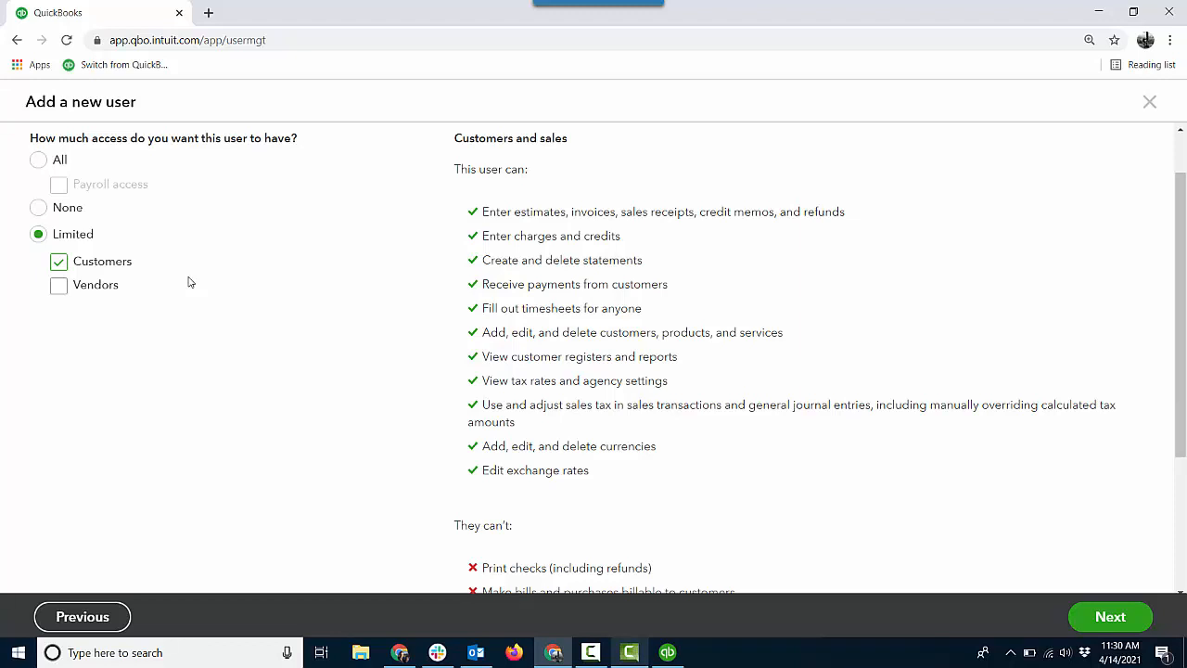
# Step: Compare the Limited access rights for Vendors only with those for Customers and Vendors combined
pyautogui.click(58, 262)
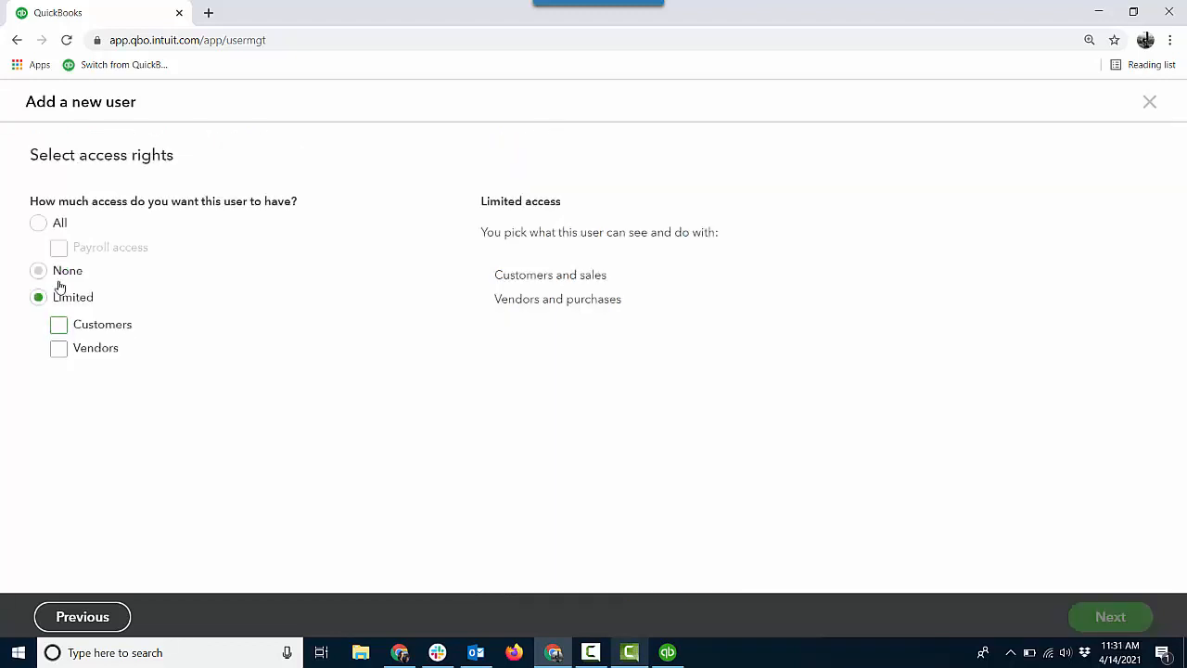
pyautogui.click(58, 351)
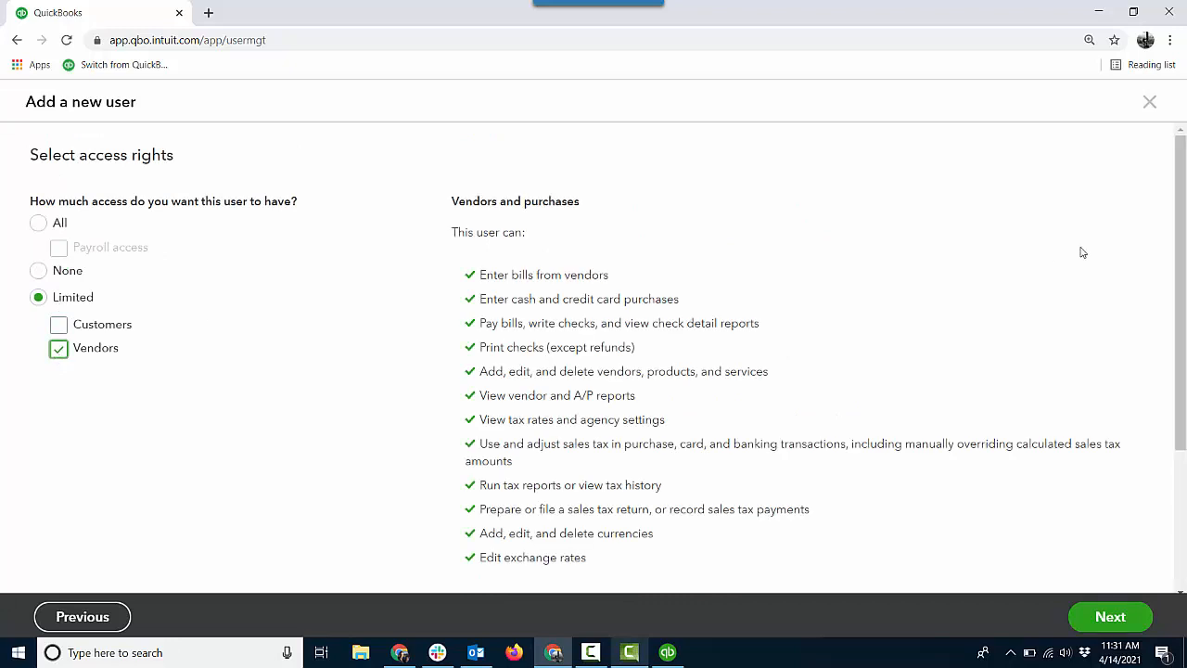
pyautogui.moveTo(1181, 248)
pyautogui.mouseDown()
pyautogui.moveTo(1184, 380)
pyautogui.moveTo(1179, 257)
pyautogui.mouseUp()
pyautogui.click(65, 311)
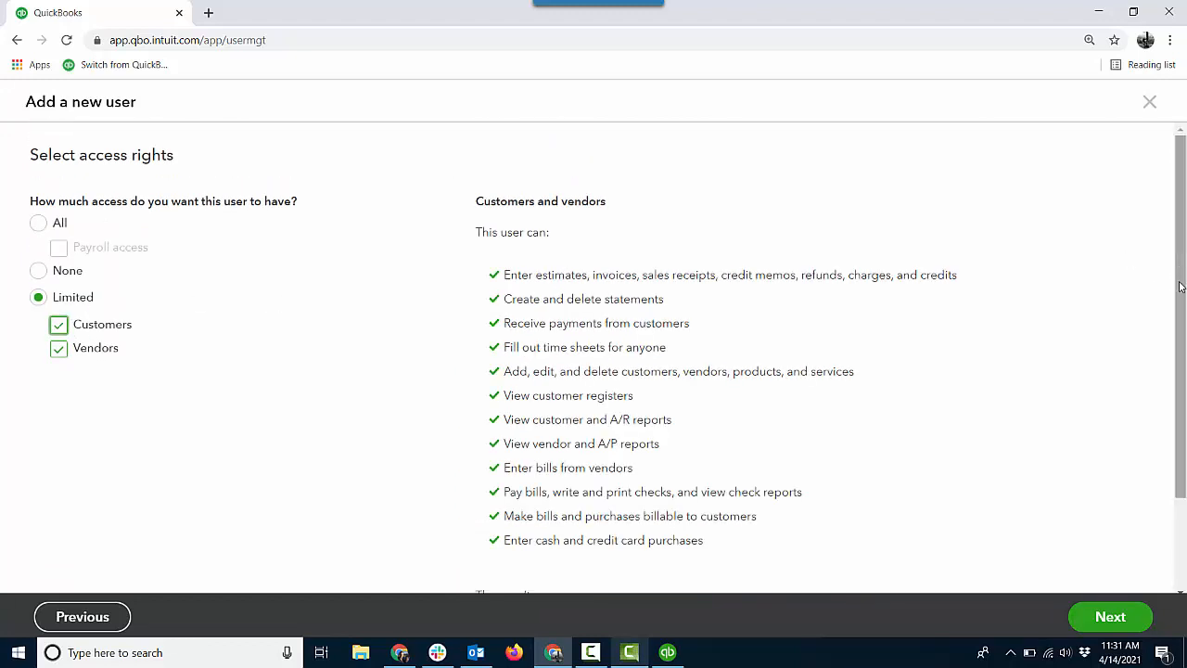
pyautogui.moveTo(1184, 306); pyautogui.dragTo(1184, 399)
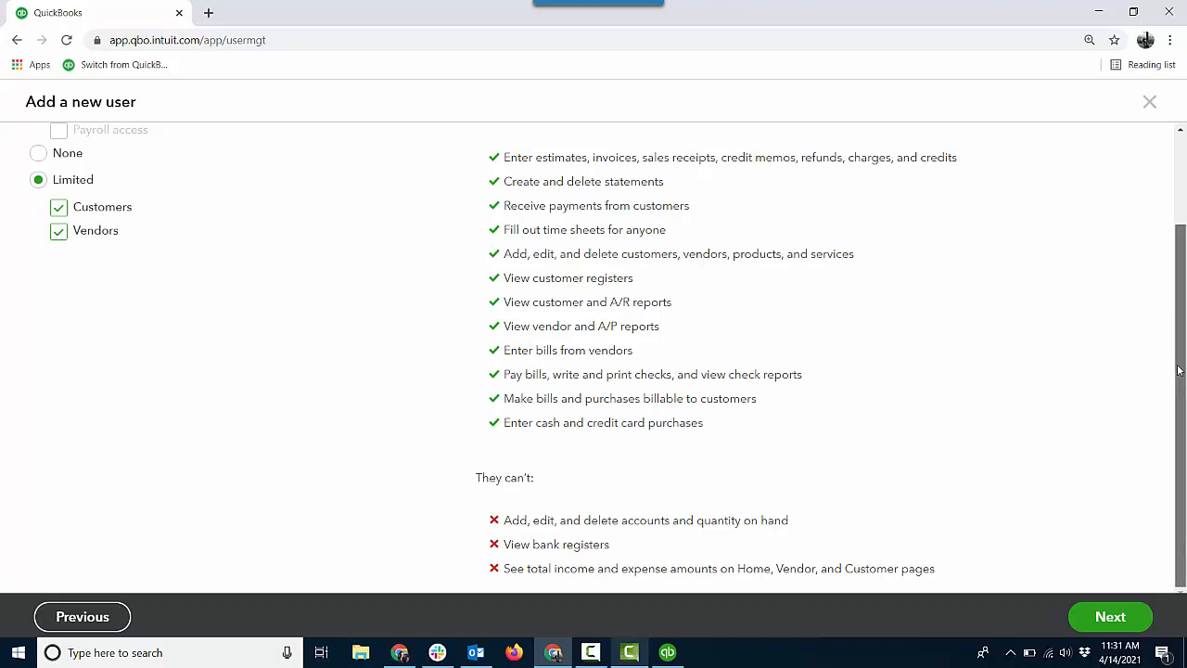
pyautogui.scroll(2, 1180, 370)
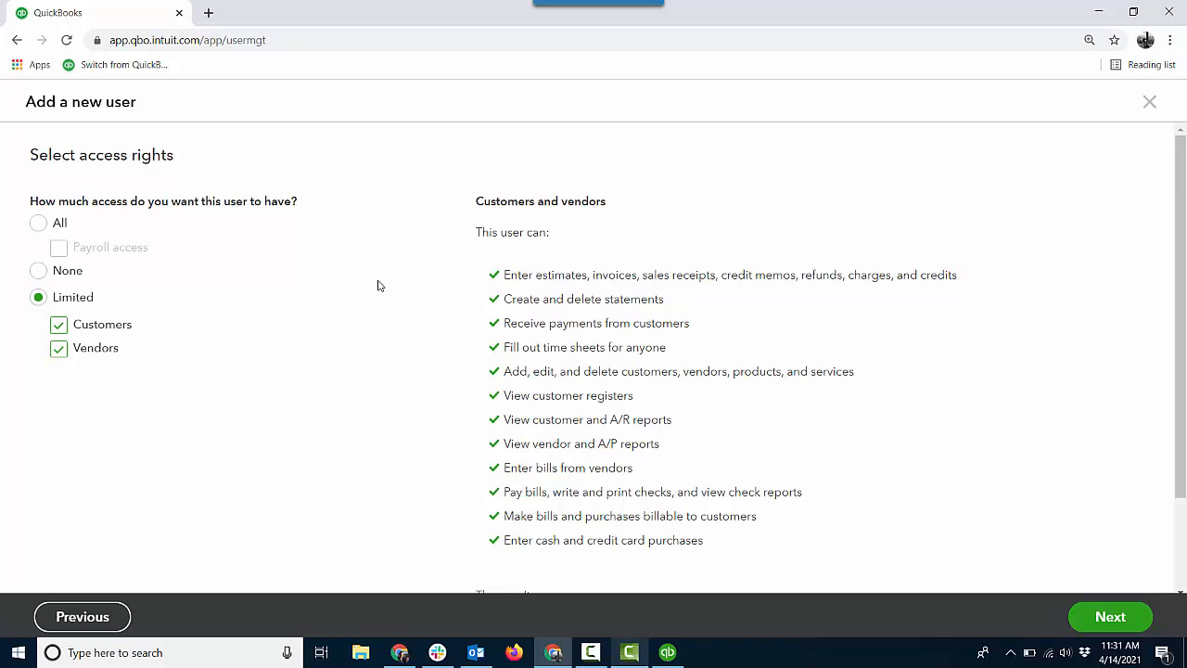
# Step: Choose All access without payroll, continue to the contact info form, and close it without saving the user
pyautogui.click(39, 224)
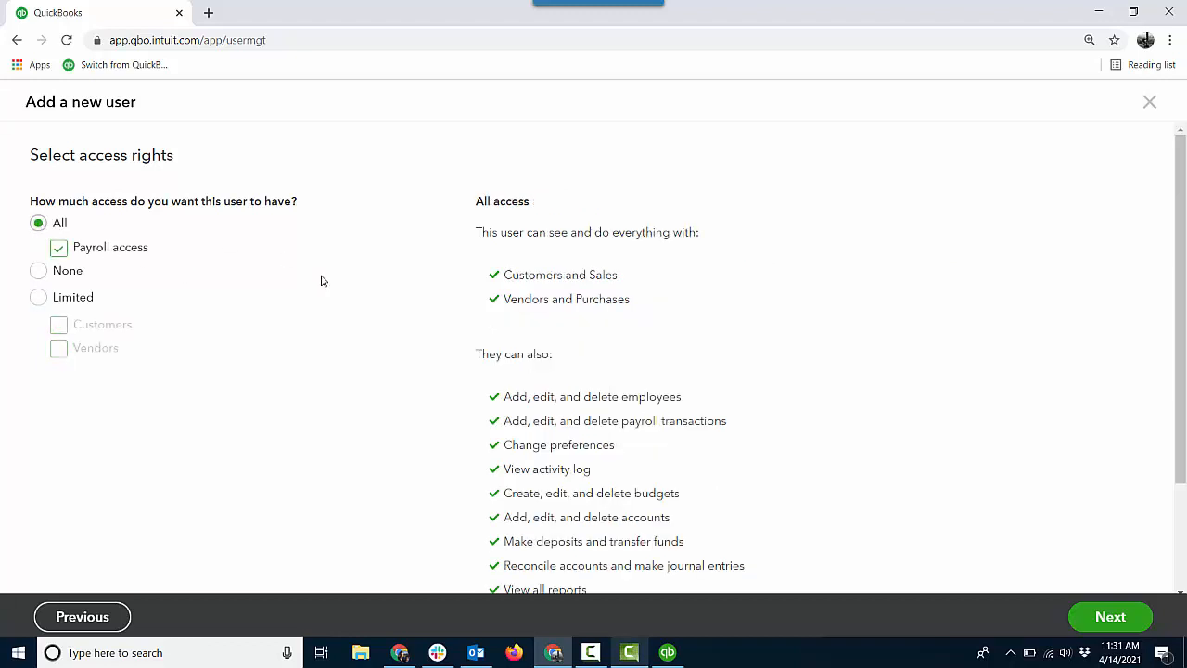
pyautogui.click(59, 249)
pyautogui.click(1094, 616)
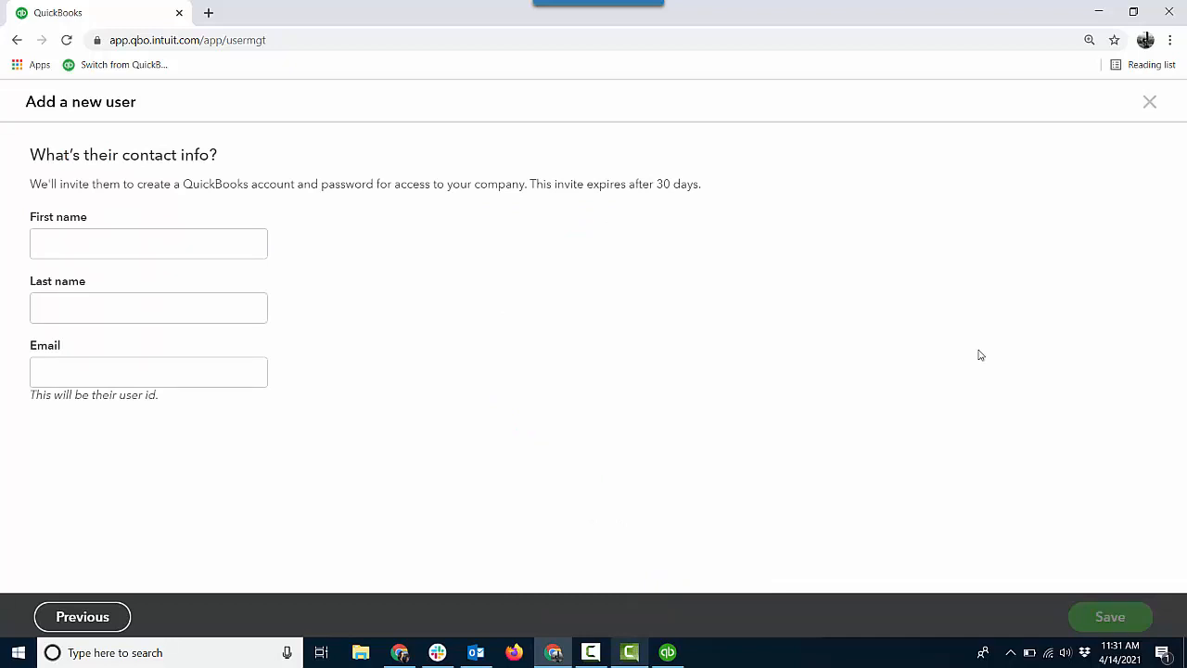
pyautogui.click(1147, 109)
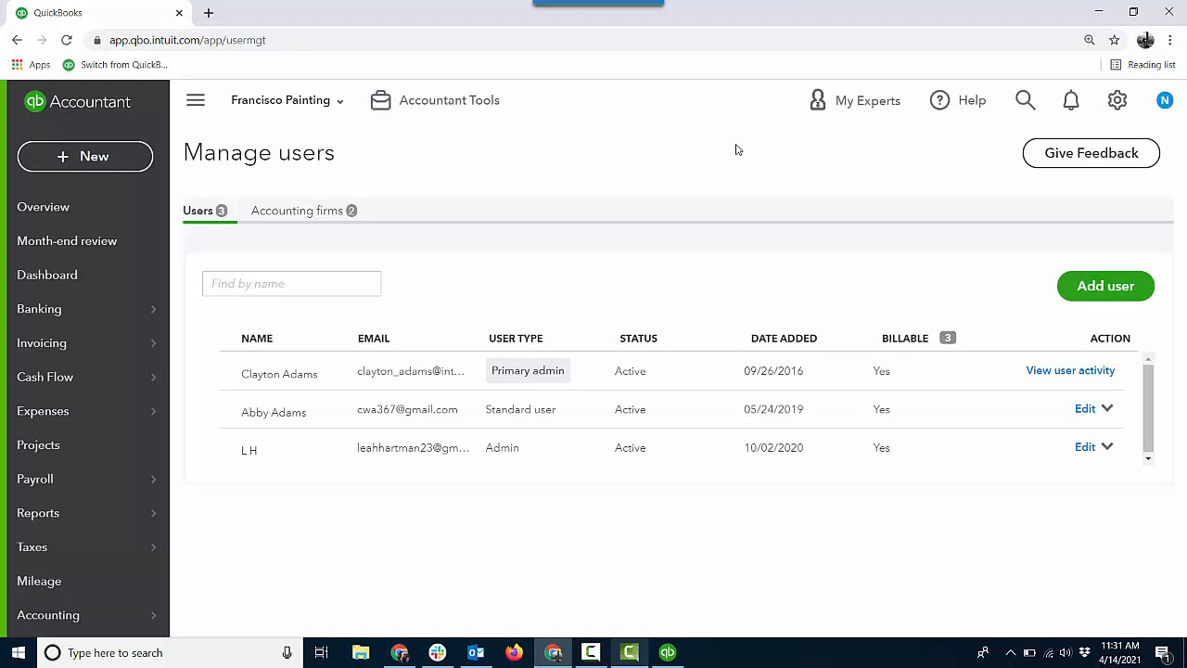
# Step: Switch to the Advanced Consultant Services company and open its user management page
pyautogui.click(341, 108)
pyautogui.click(278, 281)
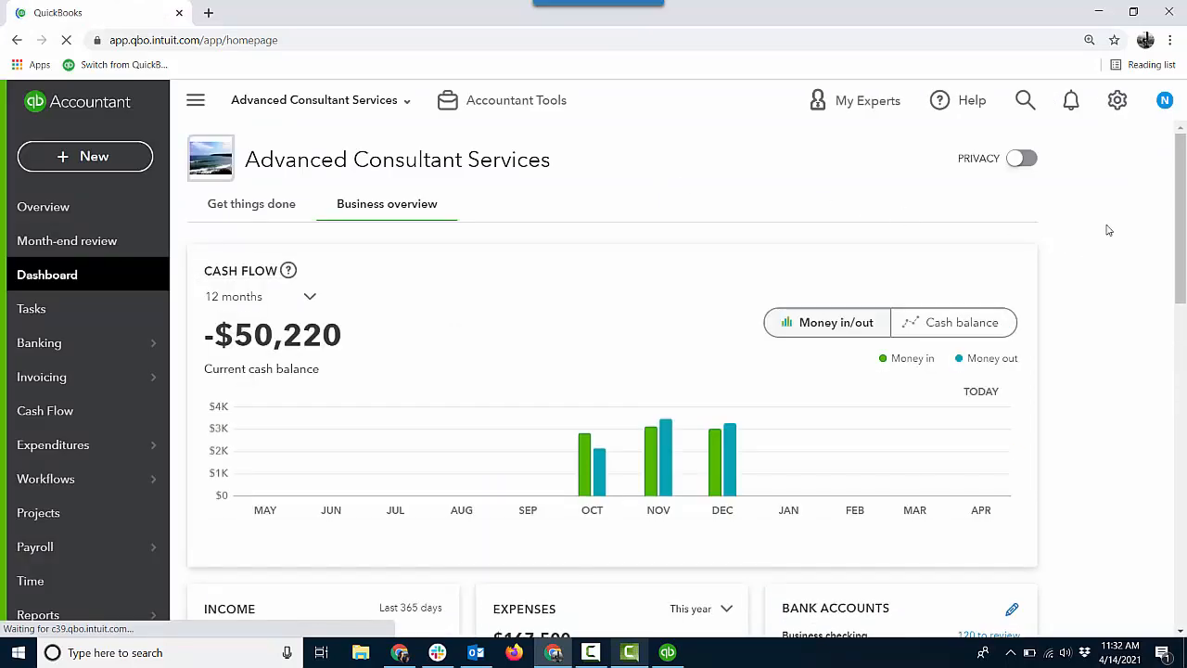
pyautogui.click(1117, 106)
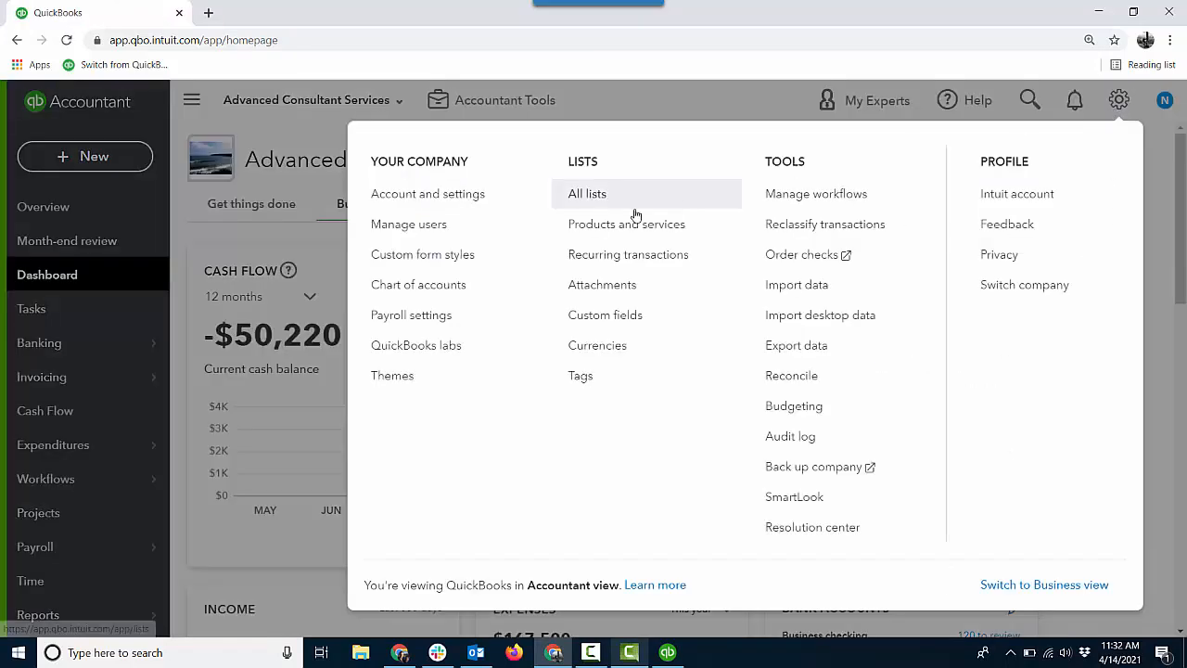
pyautogui.click(432, 230)
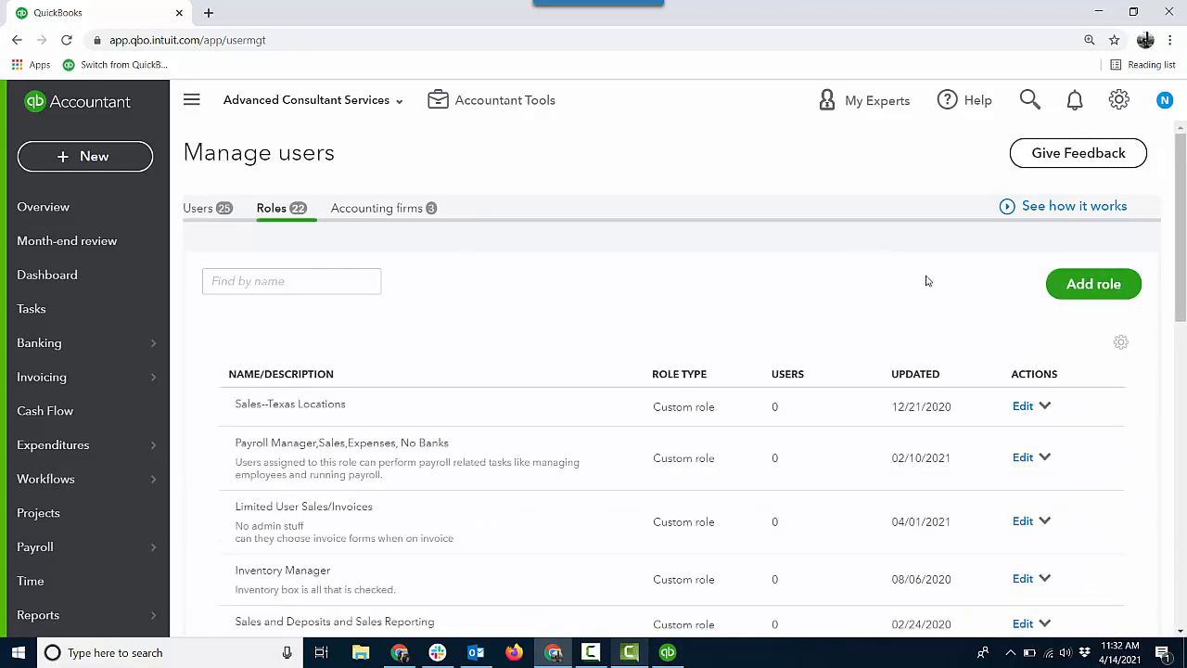
# Step: Examine the permission options for a new role and the role choices for a new user, closing both forms without saving
pyautogui.click(1063, 289)
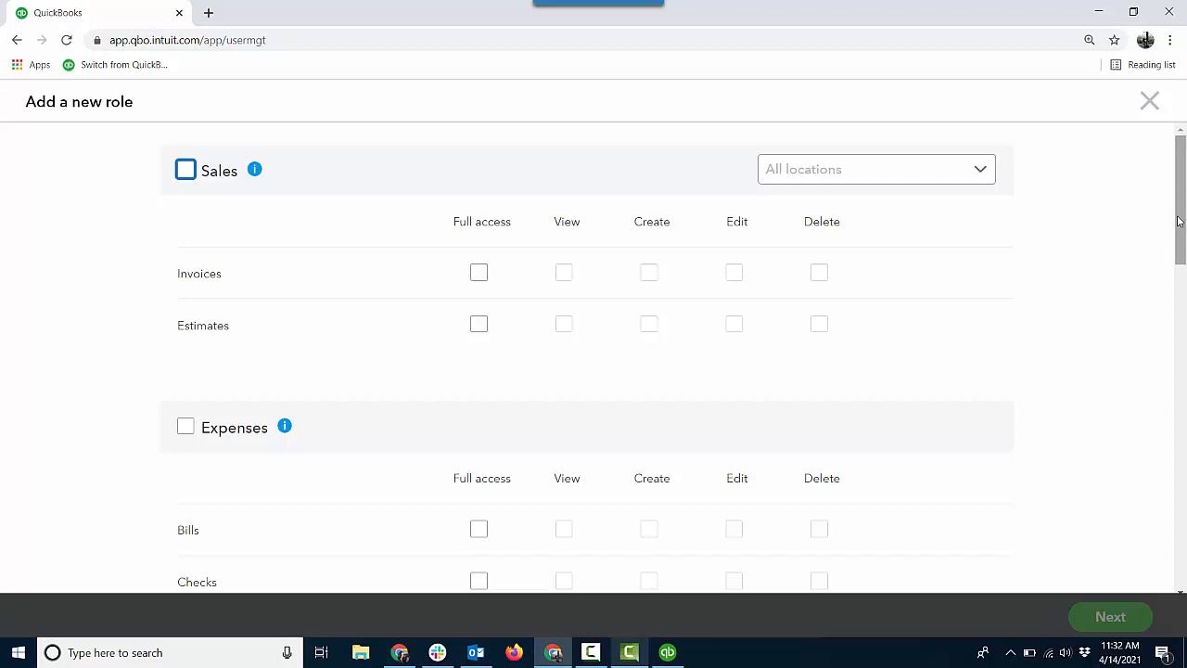
pyautogui.moveTo(1179, 221)
pyautogui.mouseDown()
pyautogui.moveTo(1184, 550)
pyautogui.moveTo(1170, 207)
pyautogui.mouseUp()
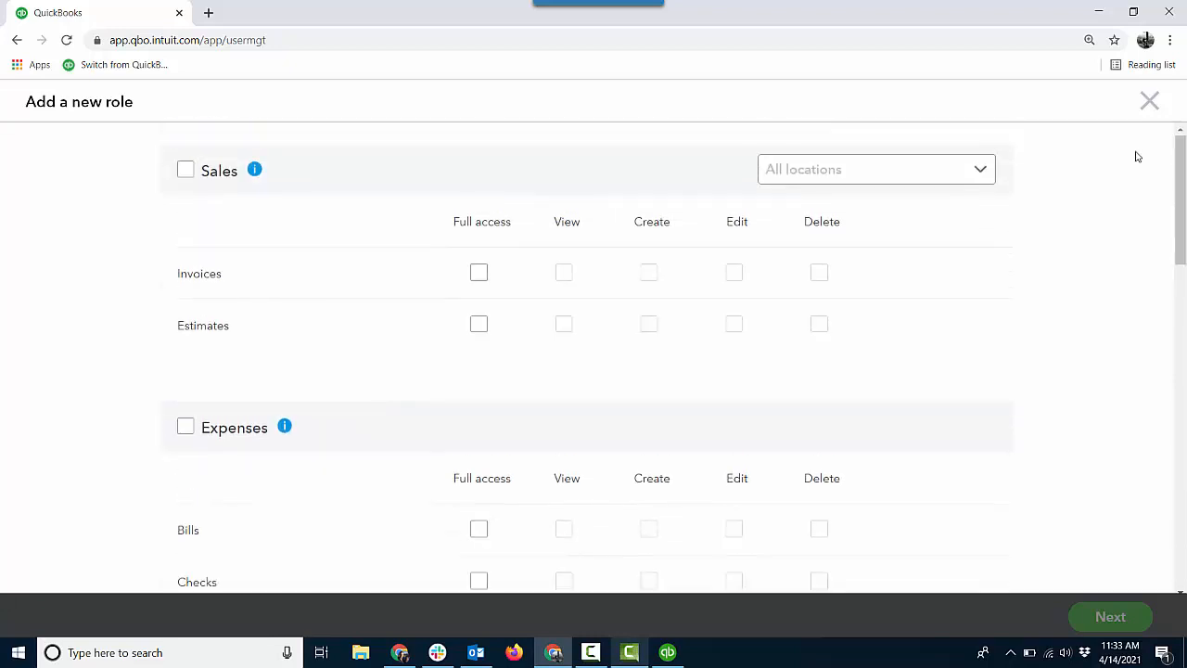
pyautogui.click(1150, 105)
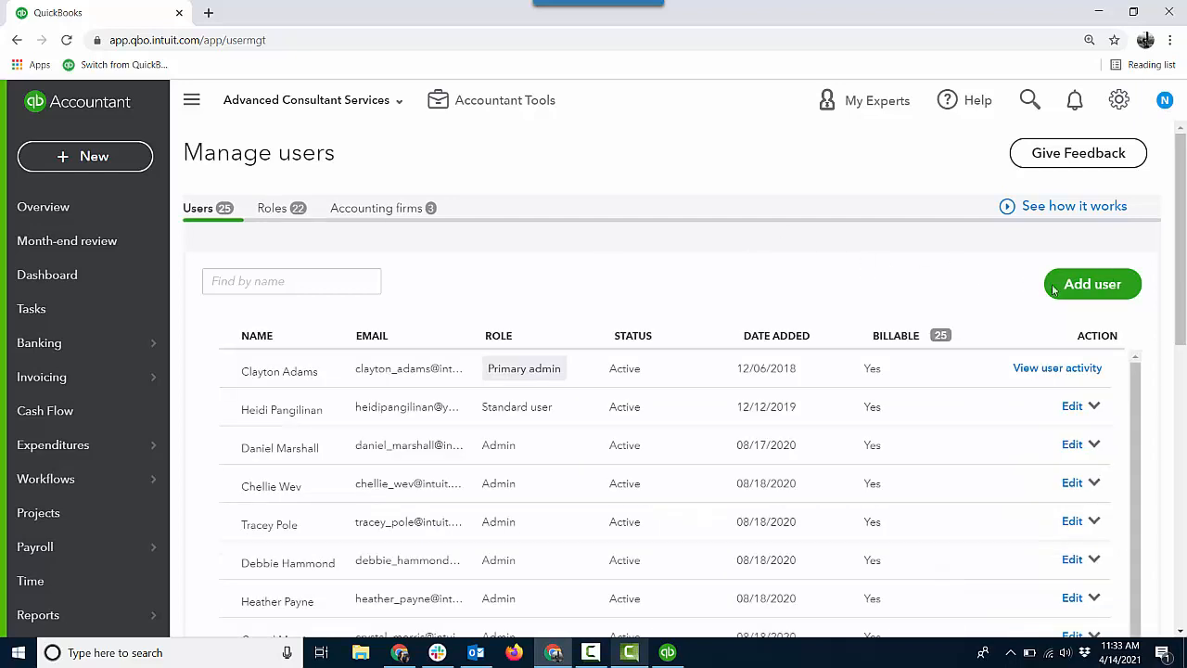
pyautogui.click(1102, 295)
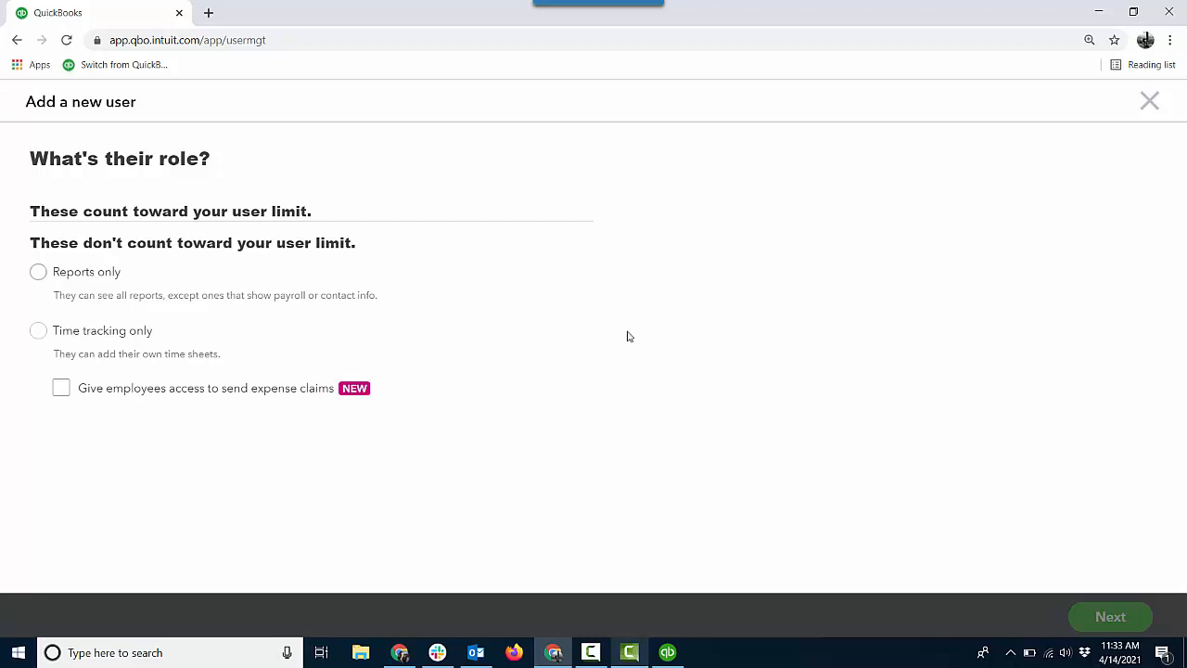
pyautogui.click(1151, 102)
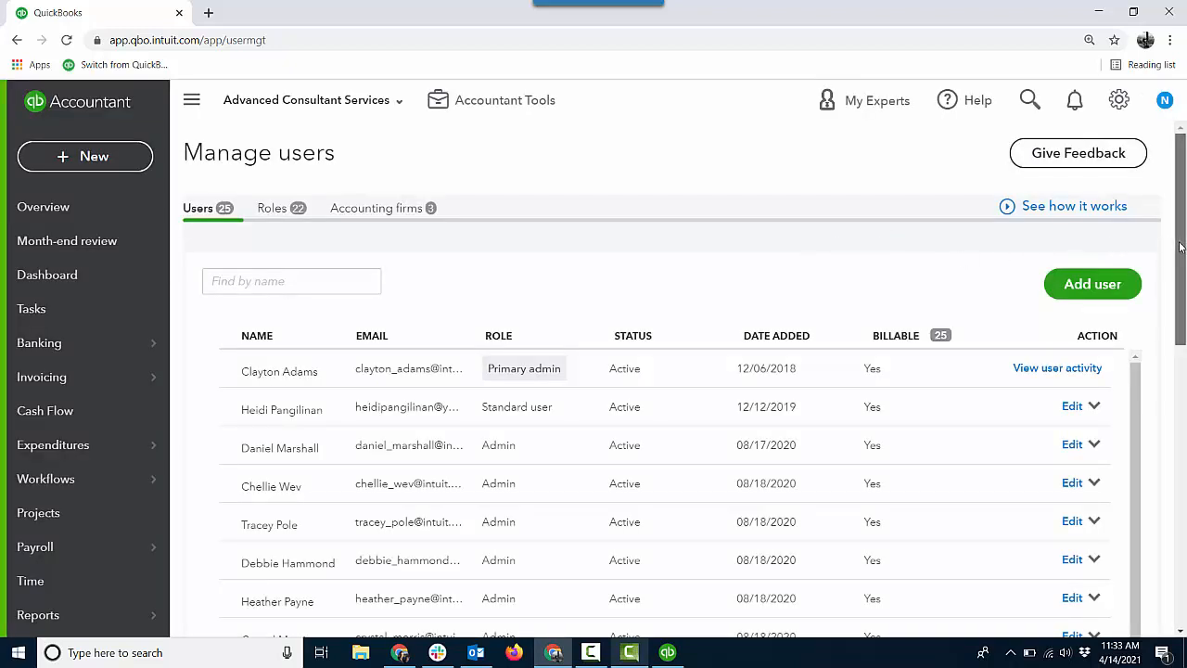
# Step: Review the roles assigned throughout the company's user list, and return to the dashboard
pyautogui.moveTo(1181, 247); pyautogui.dragTo(1178, 544)
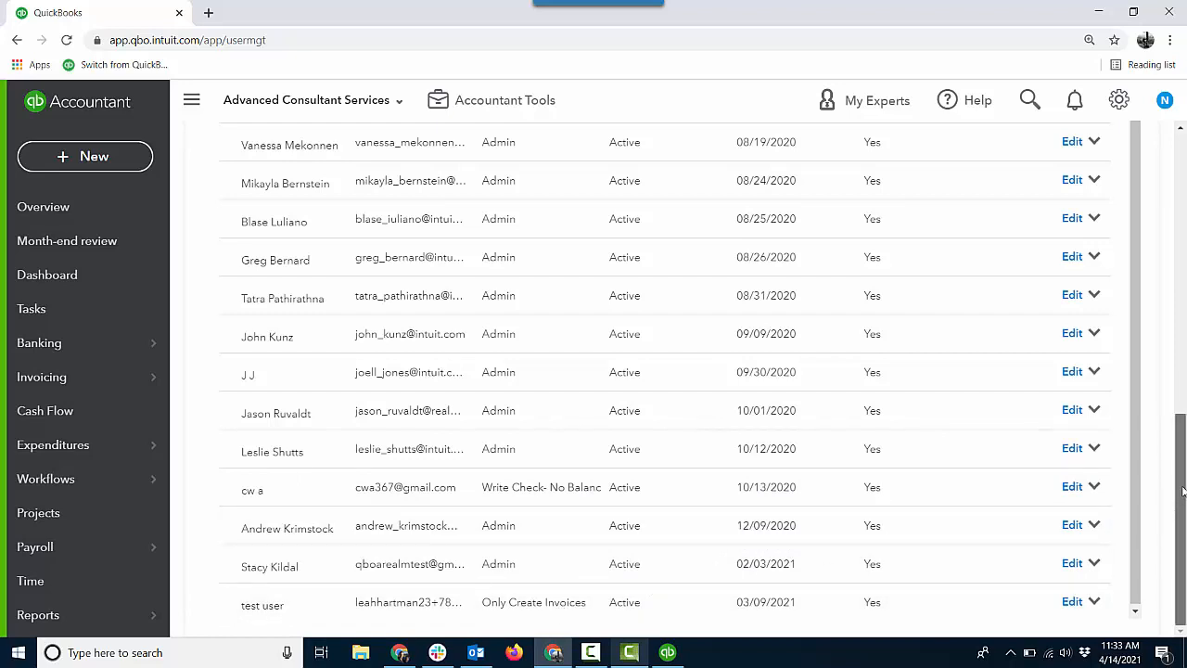
pyautogui.moveTo(1181, 501); pyautogui.dragTo(1170, 192)
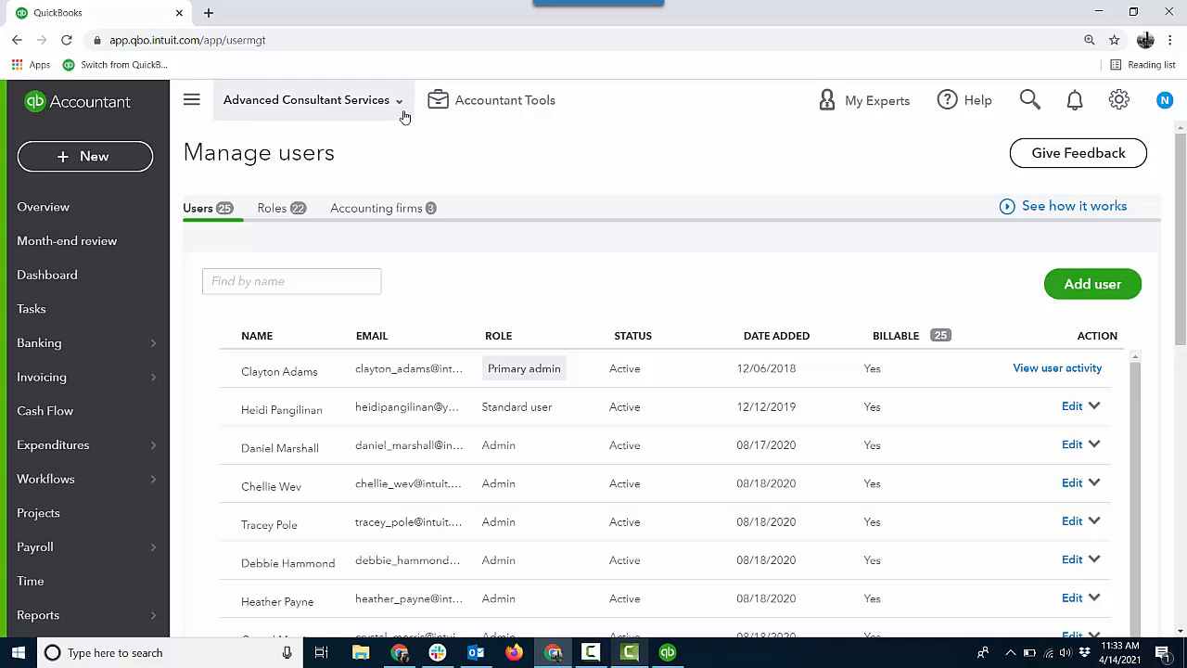
pyautogui.click(63, 275)
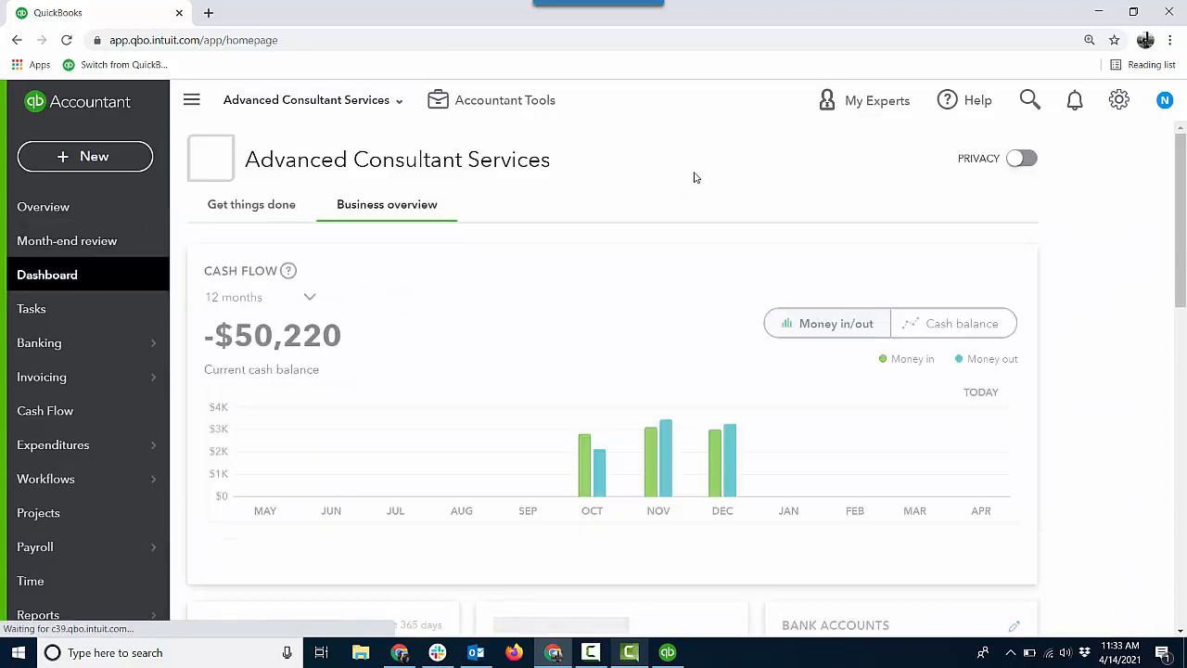